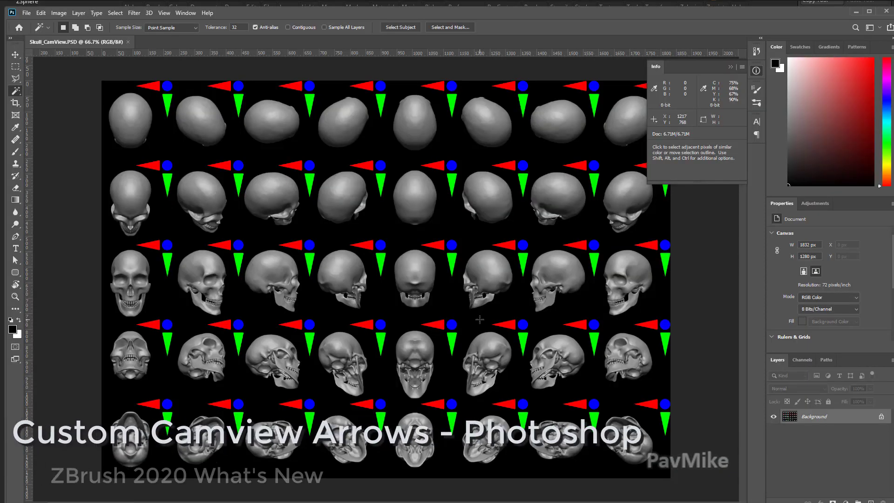
- Close the skull CamView document and open EcorcheBustWithArrows.PSD to examine its axis arrows
left_click(129, 41)
double_click(210, 166)
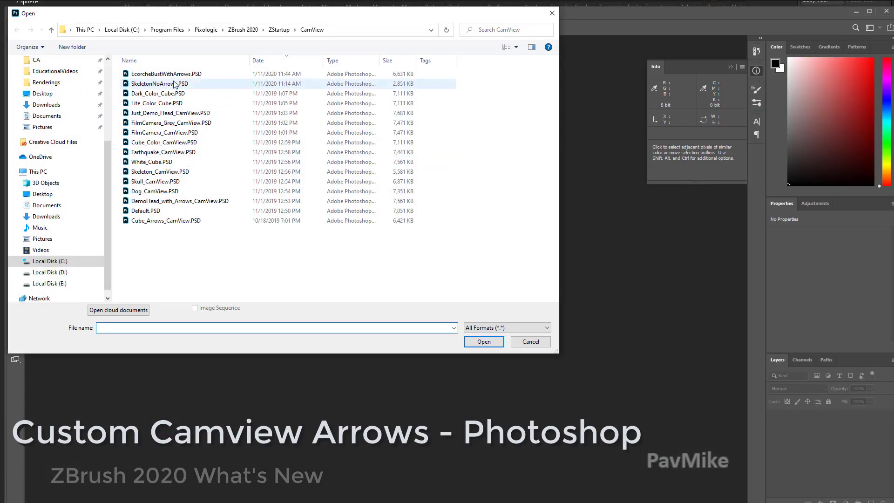
double_click(166, 74)
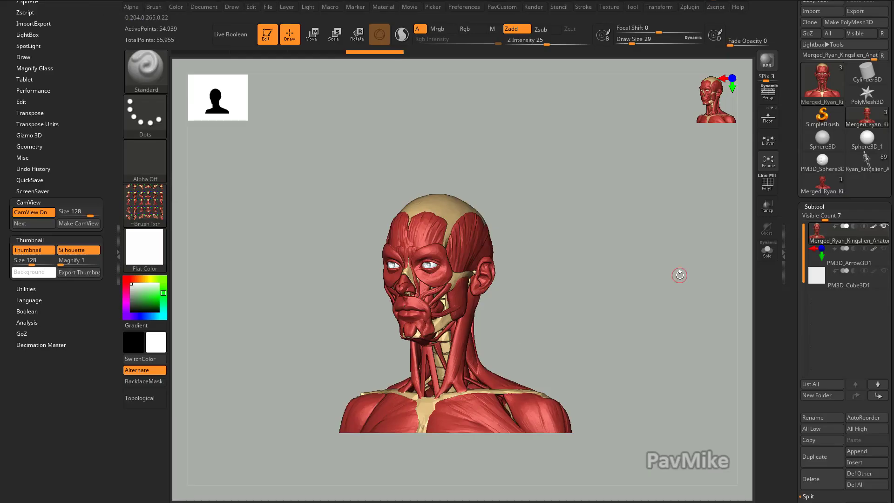
- Switch to ZBrush, make a new CamView of the ecorche bust and export its texture as EcorcheBustPSArrows.PSD
left_click(204, 6)
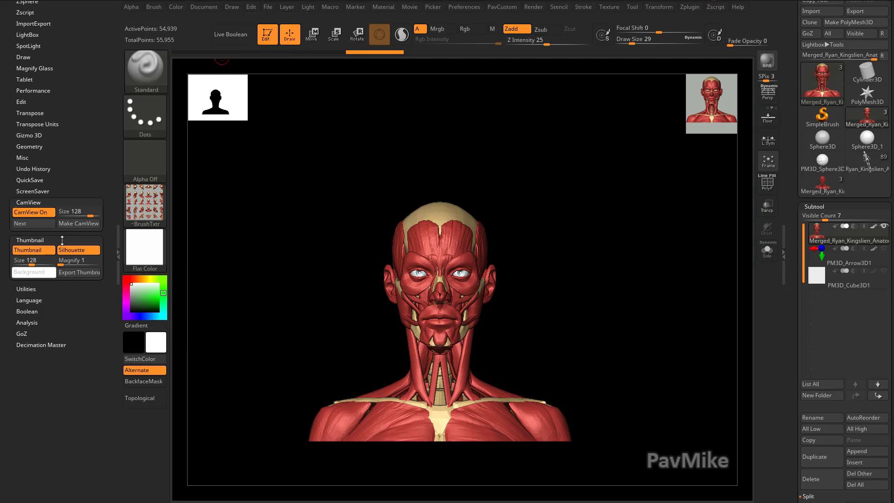
left_click(69, 224)
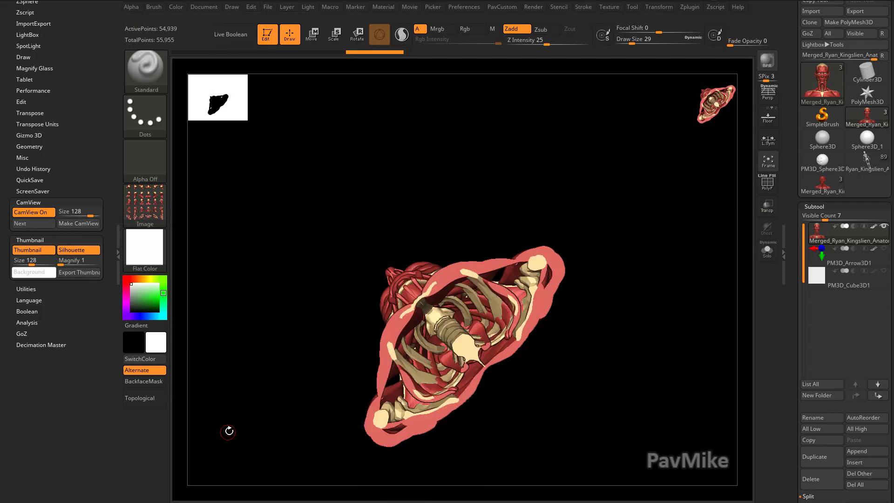
left_click(145, 205)
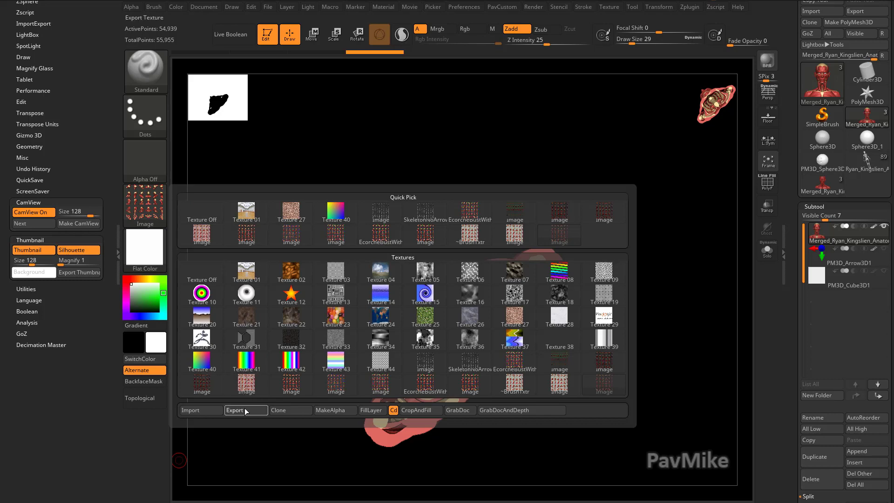
left_click(246, 410)
left_click(272, 168)
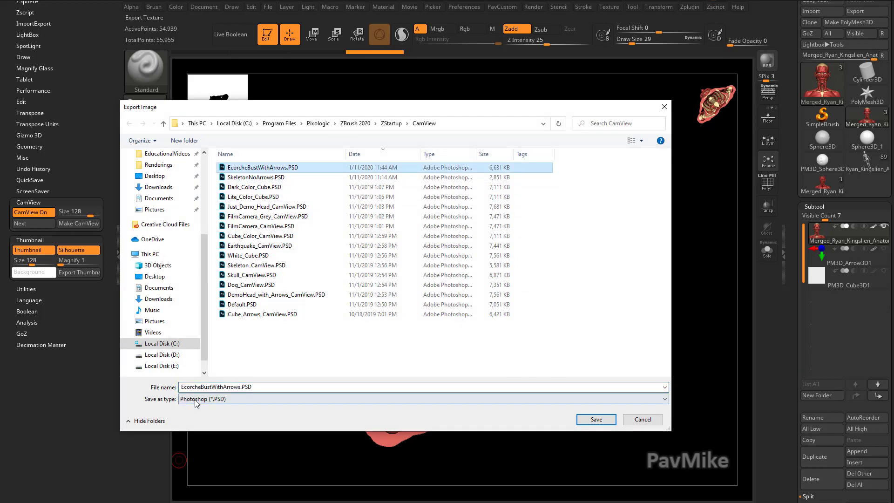
left_click(211, 388)
left_click_drag(211, 388, 550, 404)
type("PSA")
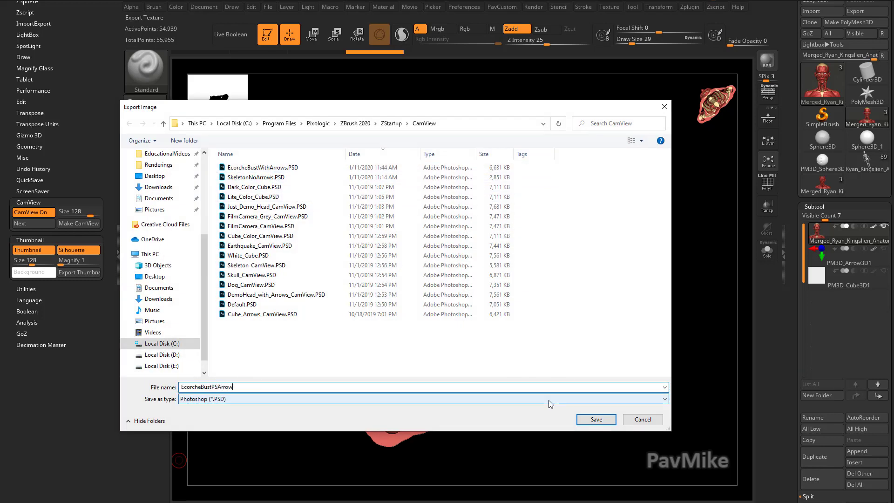
key("Return")
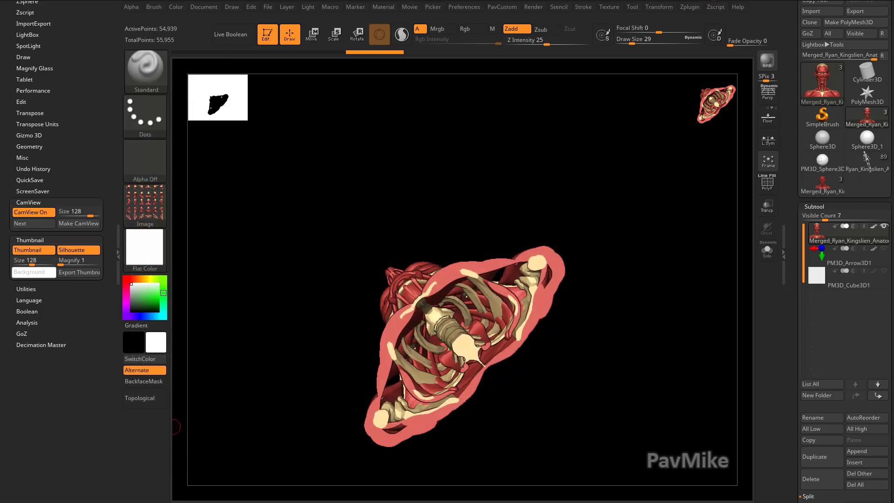
- Switch to Photoshop, close EcorcheBustWithArrows.PSD and open EcorcheBustPSArrows.PSD
key("alt+Tab")
left_click(150, 42)
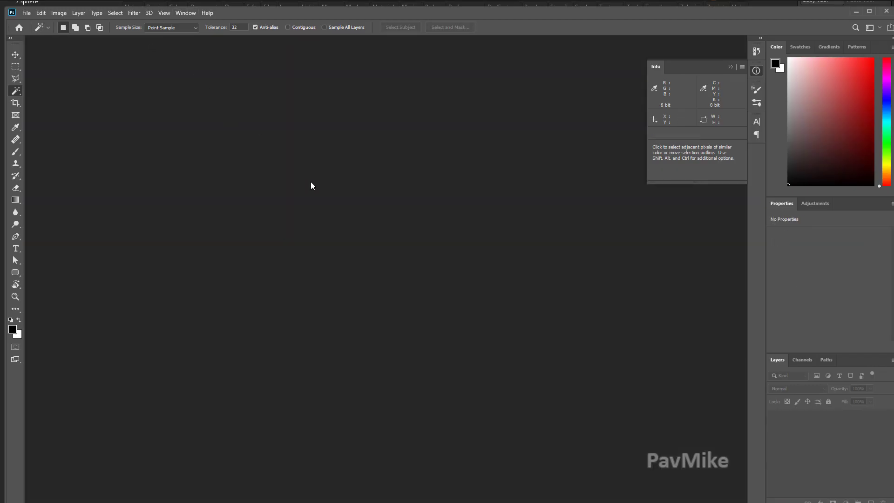
key("ctrl+o")
double_click(166, 78)
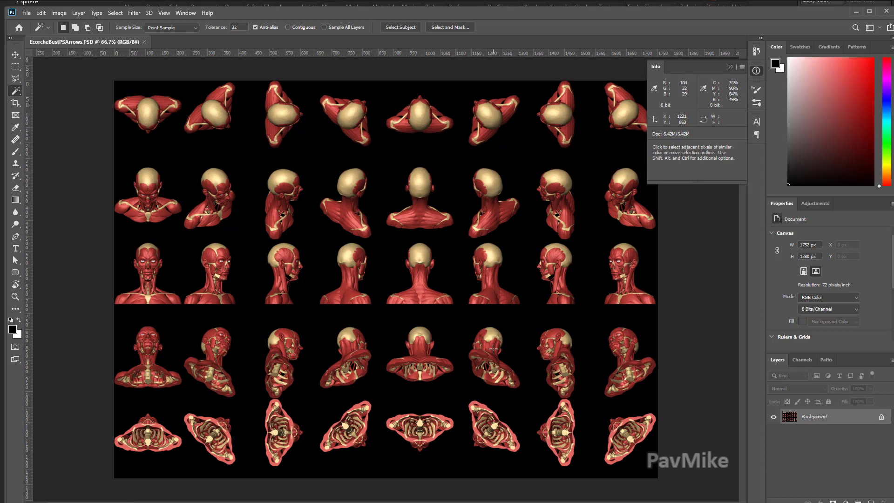
- Add a guide layout with 8 columns, 5 rows and a 20 px column gutter
left_click(164, 13)
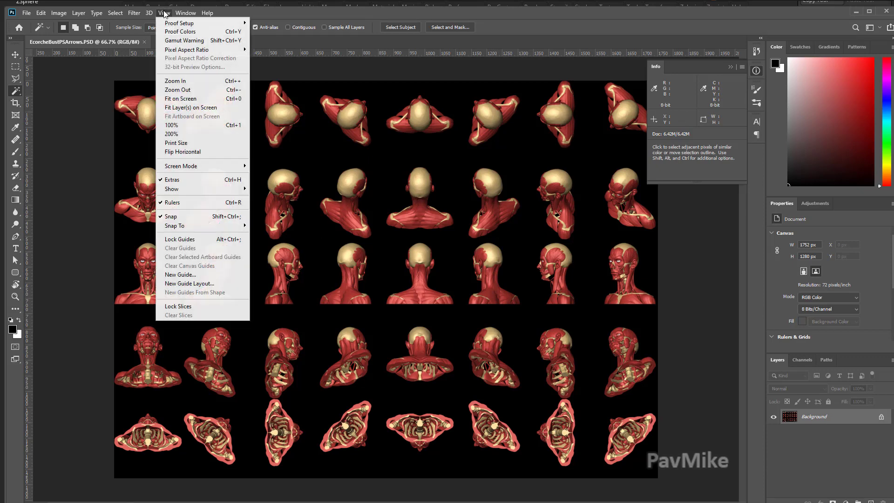
left_click(199, 283)
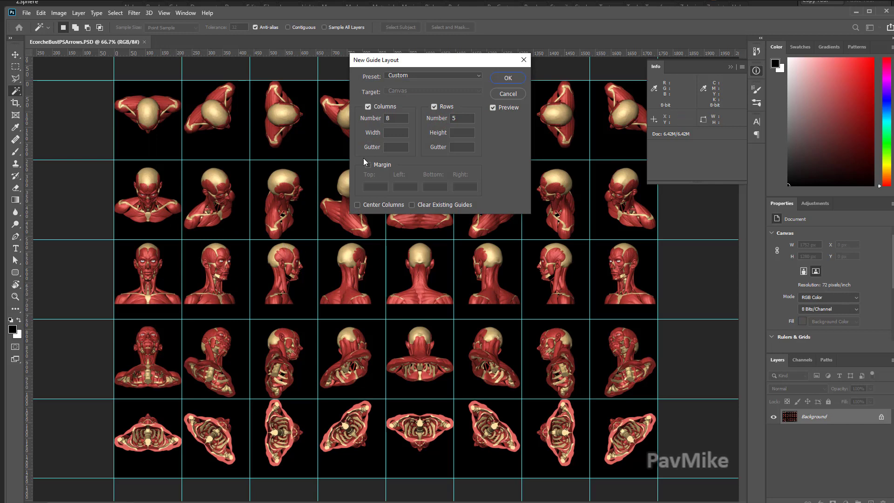
left_click(436, 108)
type("20")
key("Return")
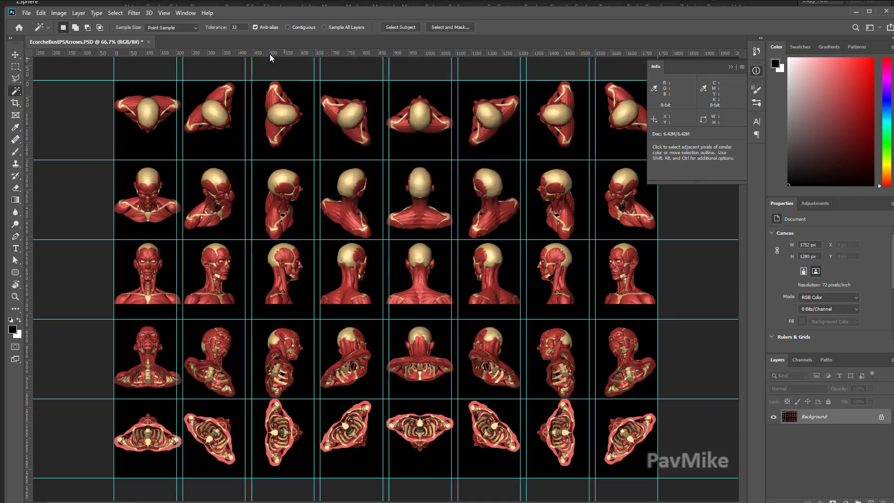
- Add another guide layout with 8 columns and 5 rows, setting the column gutter to 0 px
left_click(164, 13)
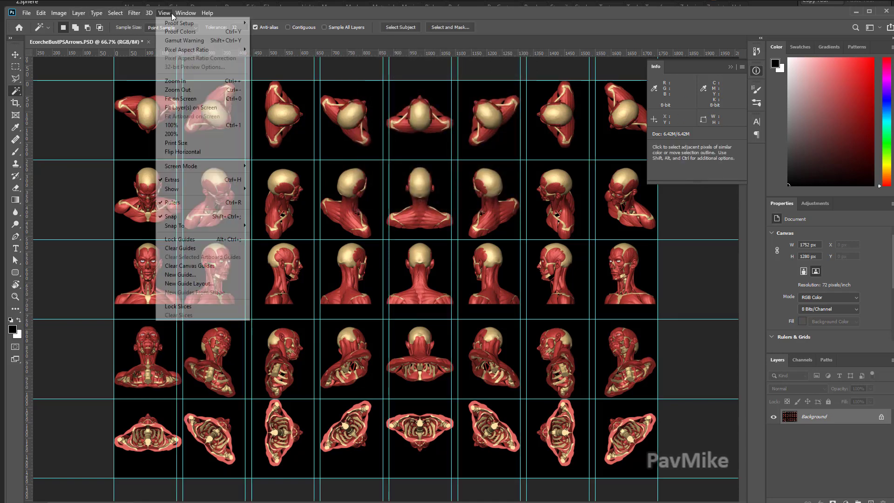
left_click(177, 285)
double_click(396, 146)
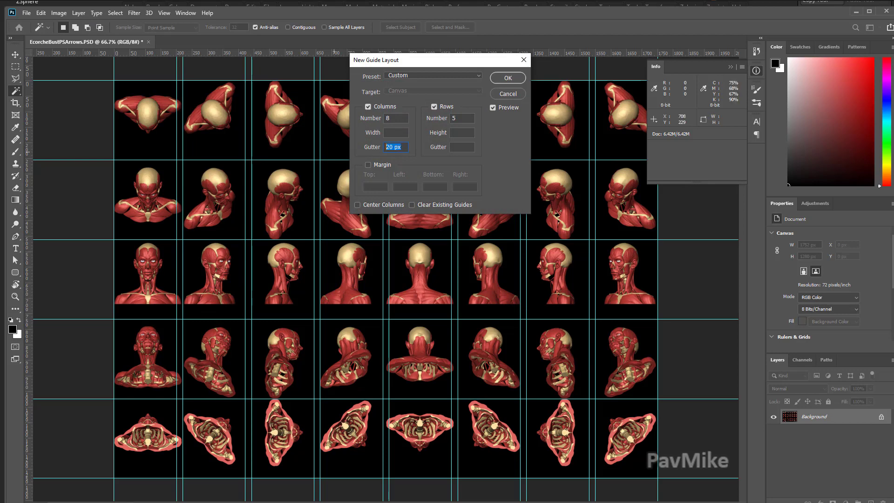
type("0")
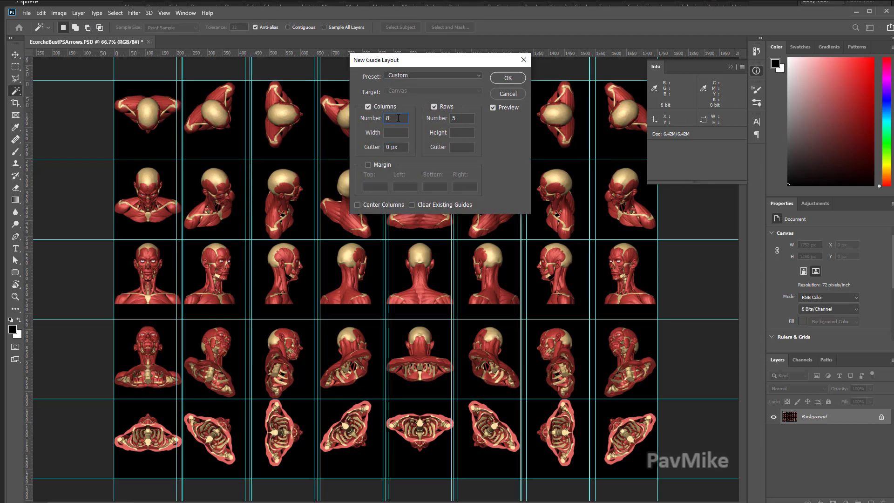
left_click(470, 117)
left_click(508, 78)
- Clear all guides from the bust sheet
left_click(185, 13)
mouse_move(164, 13)
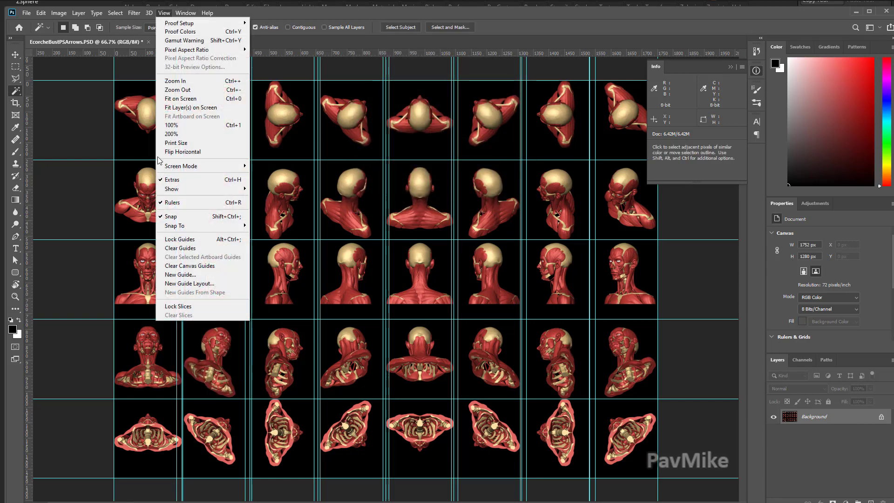
left_click(182, 248)
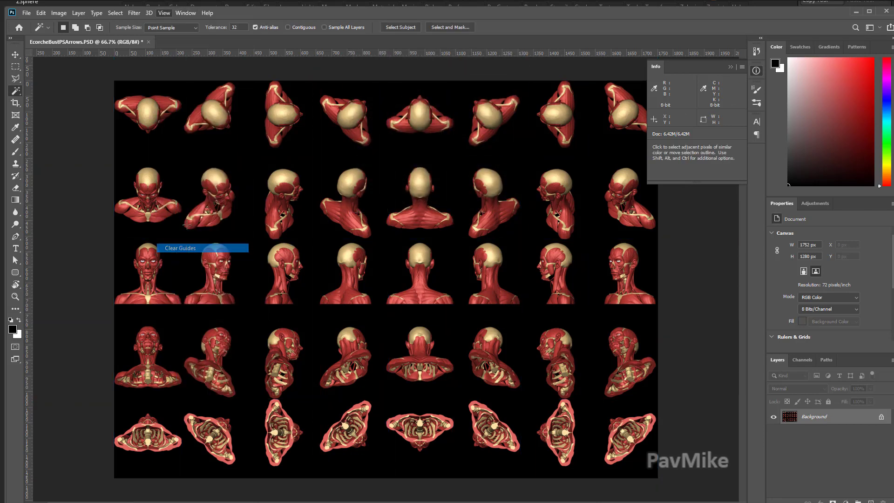
- Add a guide layout with 8 columns and 5 rows and no gutters, separating the individual bust views
left_click(163, 13)
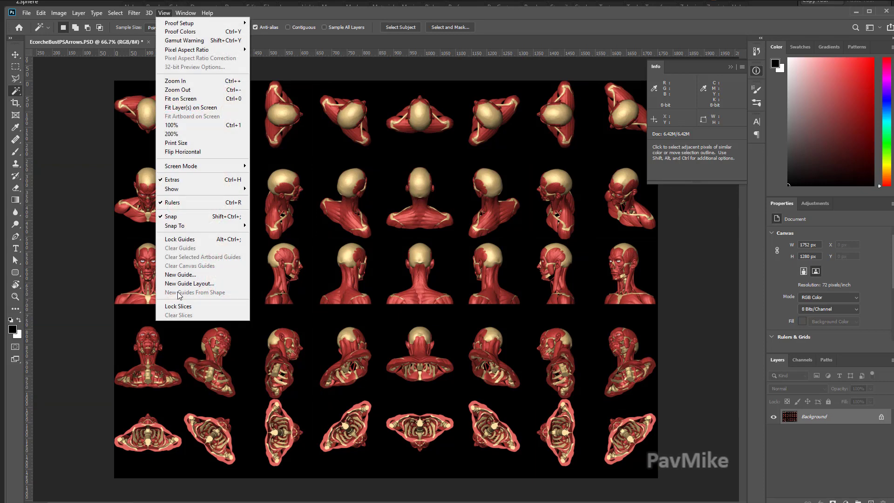
left_click(186, 283)
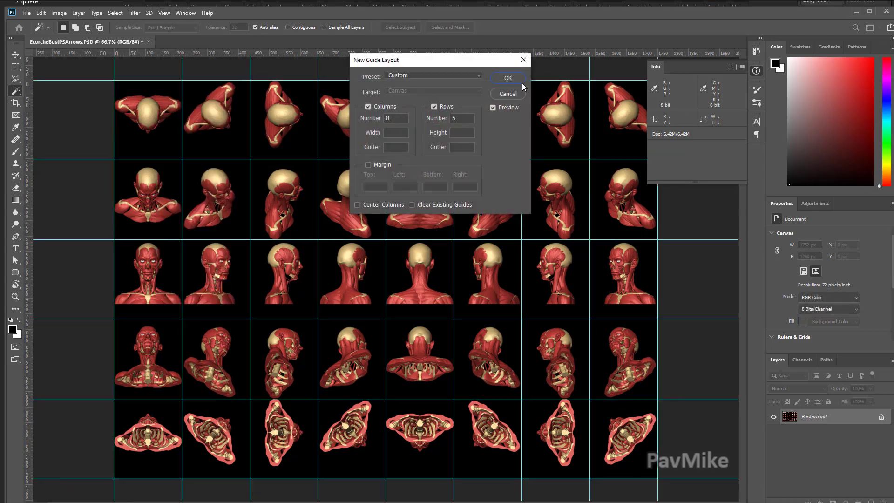
left_click(521, 81)
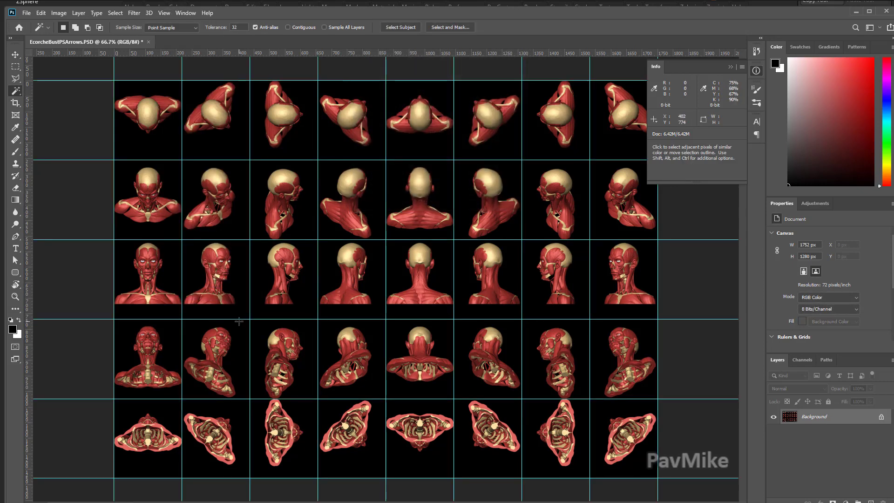
- Set up the Brush tool with a hard 53 px tip at 100% opacity and 100% flow
key("b")
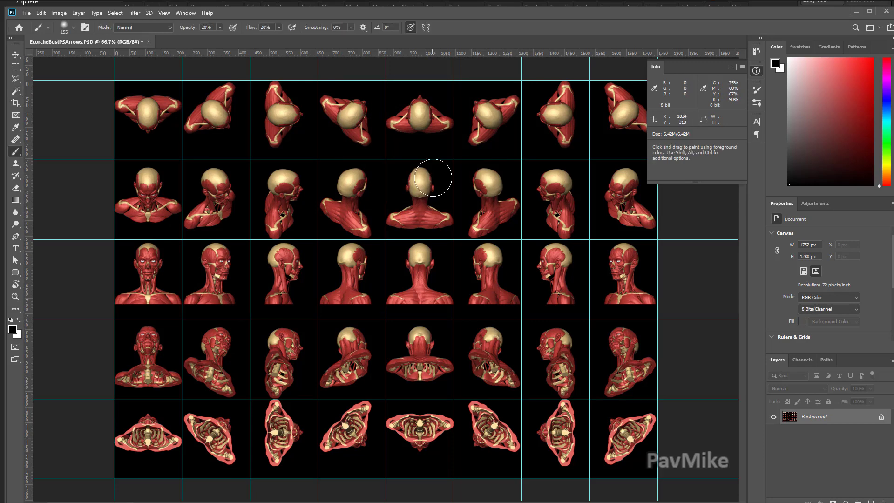
left_click_drag(432, 171, 437, 183)
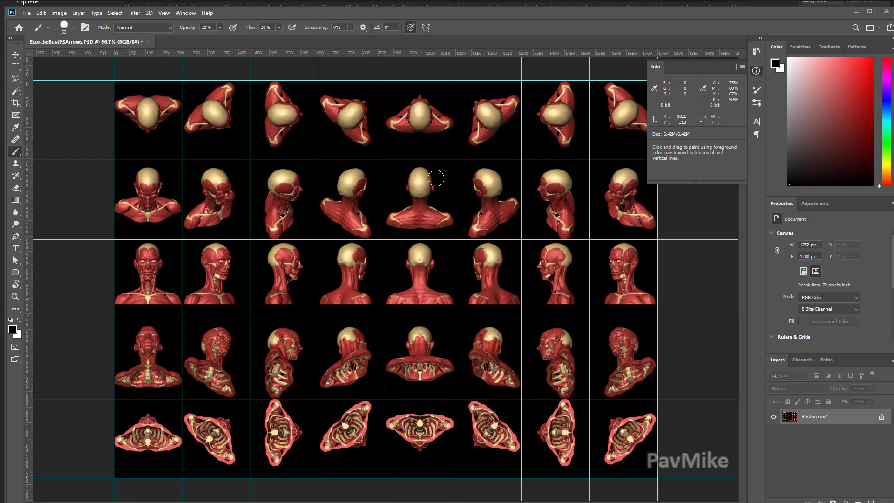
key("shift+0")
key("0")
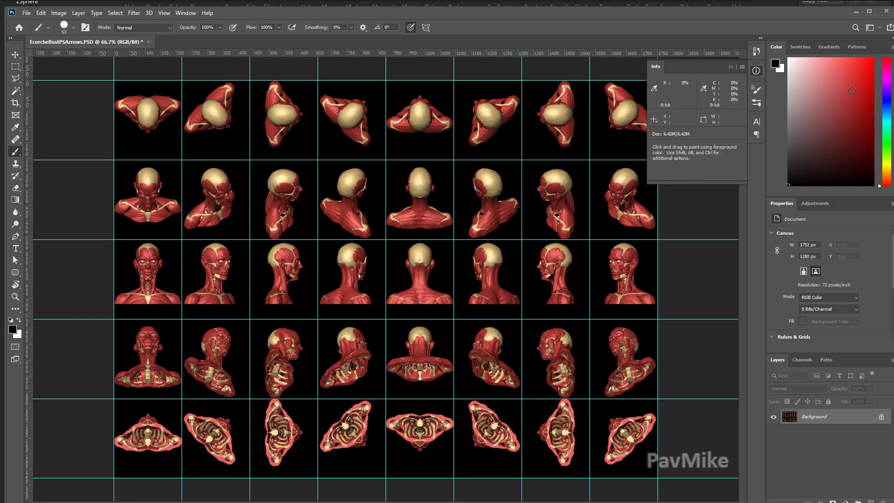
- Set the foreground color to pure red, ff0000
left_click(873, 59)
left_click(780, 68)
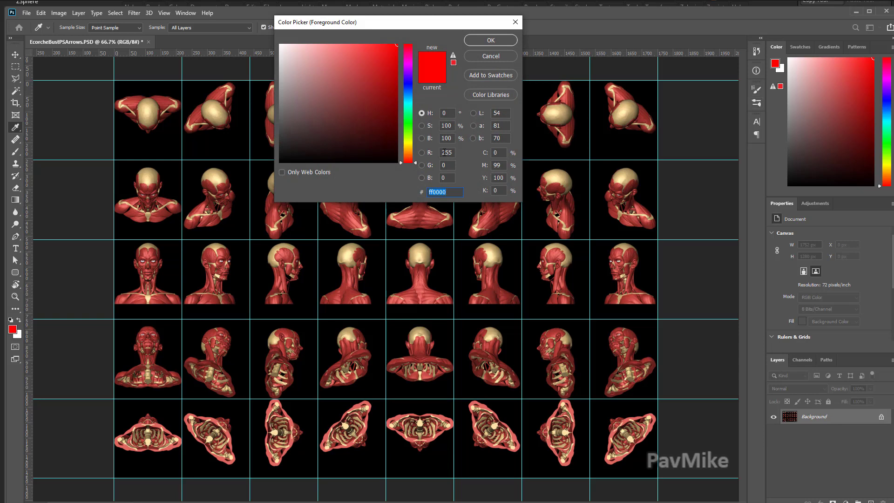
left_click(491, 41)
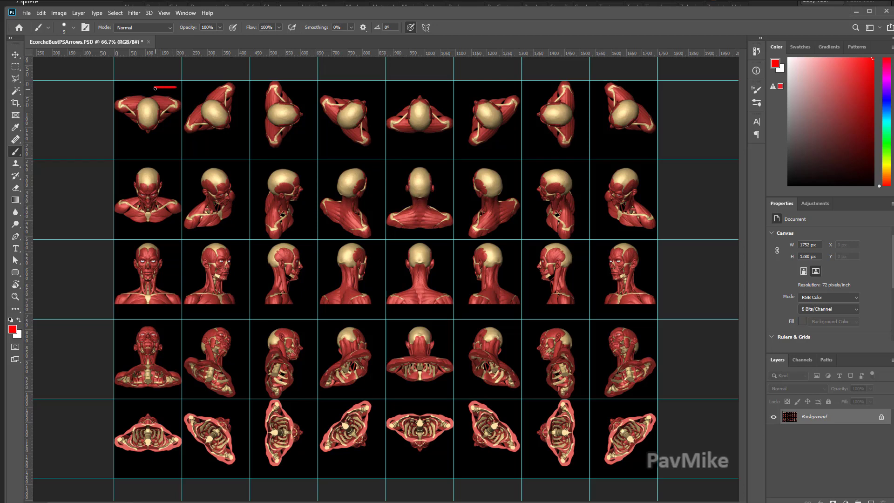
- Undo the red stroke on the background and paint a left-pointing red arrow about 117 px long on a new layer above the first bust
key("ctrl+z")
left_click(870, 501)
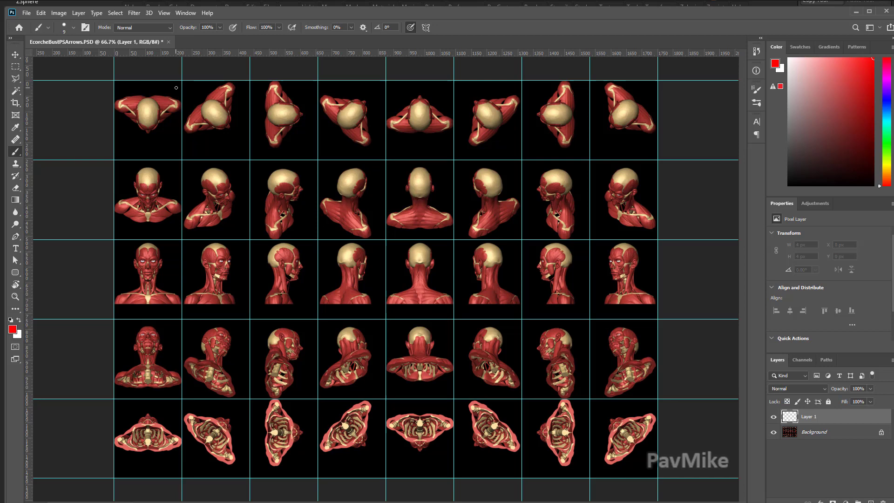
left_click_drag(169, 89, 147, 88)
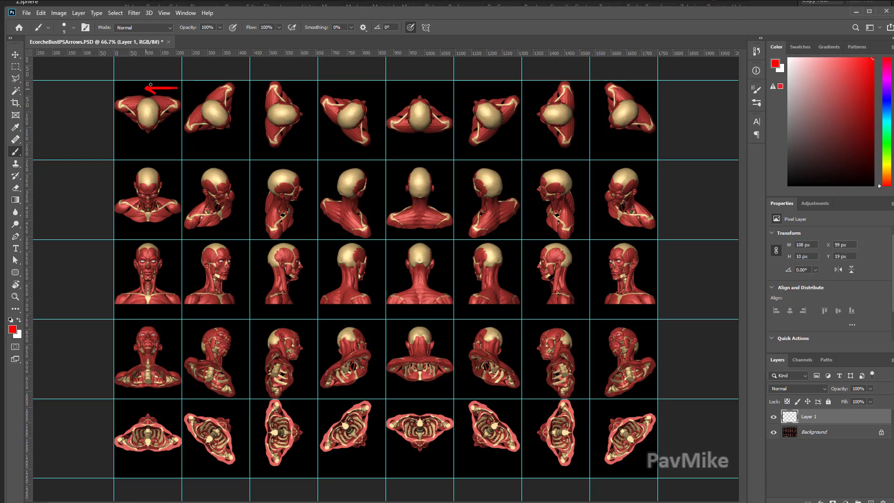
- Change the foreground color to bright green and paint a downward arrow from the red arrow's tail end in the first cell
left_click(887, 143)
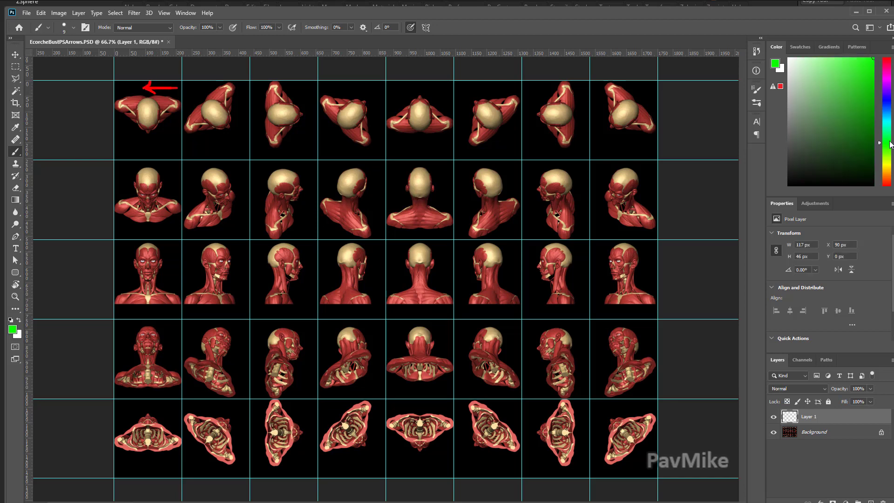
left_click(776, 64)
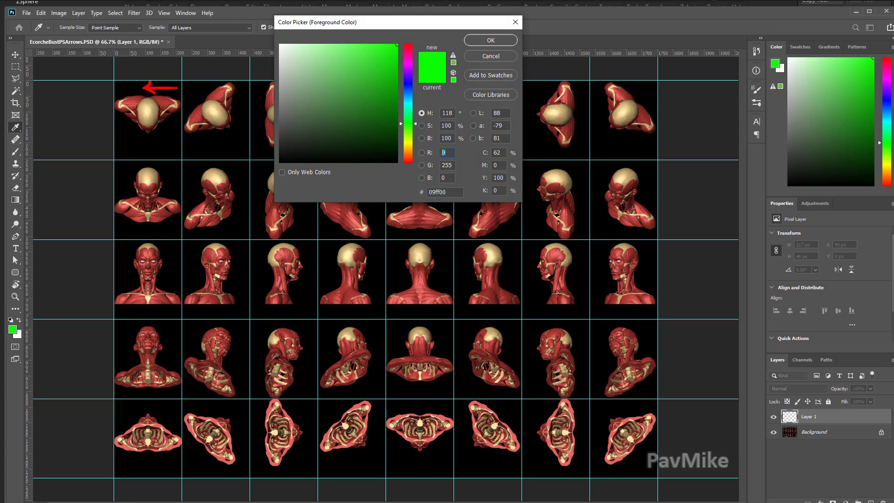
key("Return")
key("b")
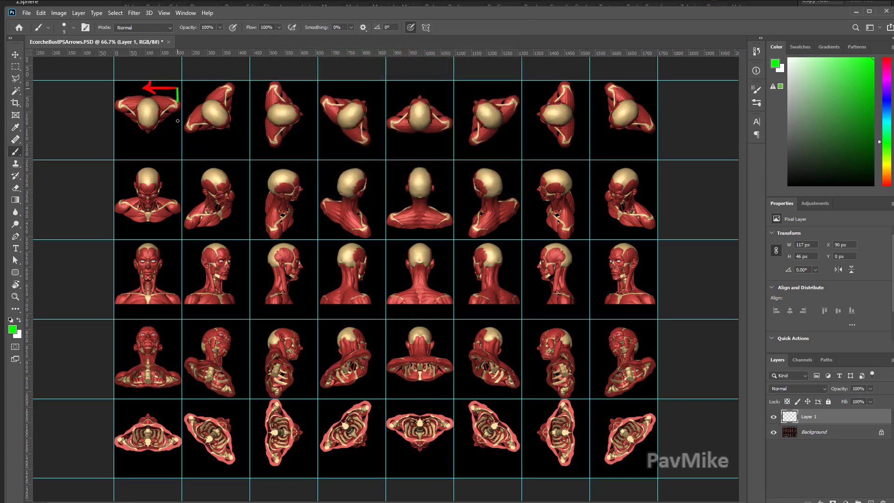
left_click_drag(173, 118, 179, 123)
- Set the foreground color to blue with a green value of 0 and paint a solid blue block where the two arrows meet
left_click(887, 103)
left_click(775, 64)
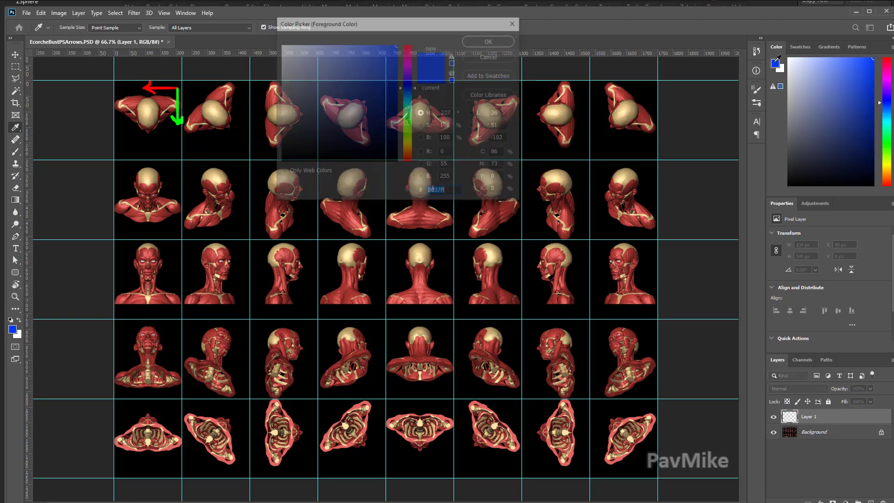
left_click_drag(451, 165, 430, 168)
type("0")
key("Return")
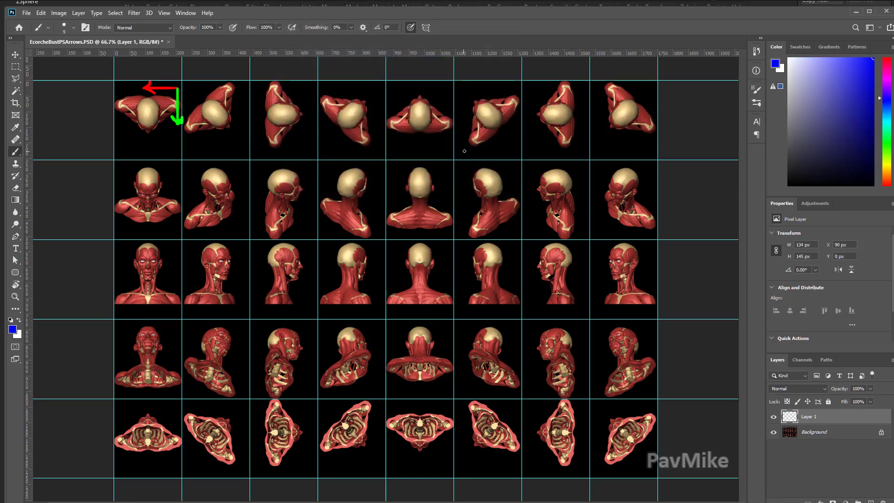
left_click_drag(181, 86, 172, 92)
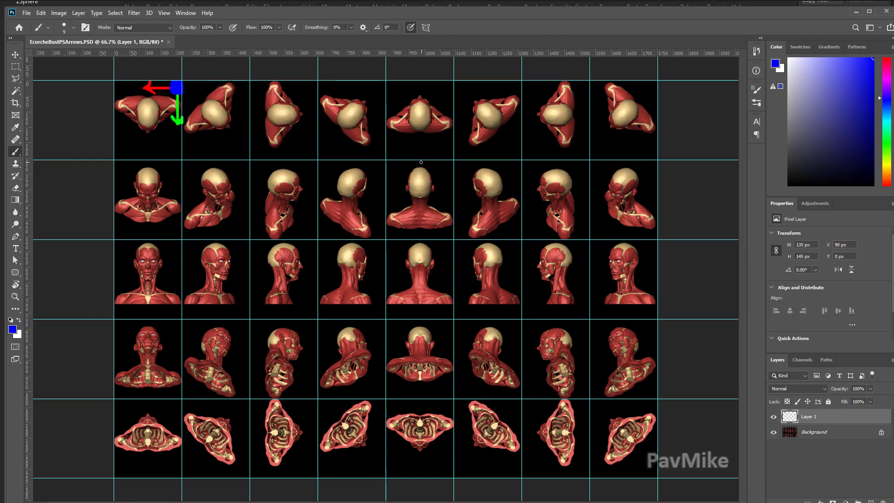
- Scale the painted axis arrows to about 79% and position them within the upper part of the first cell
key("ctrl+t")
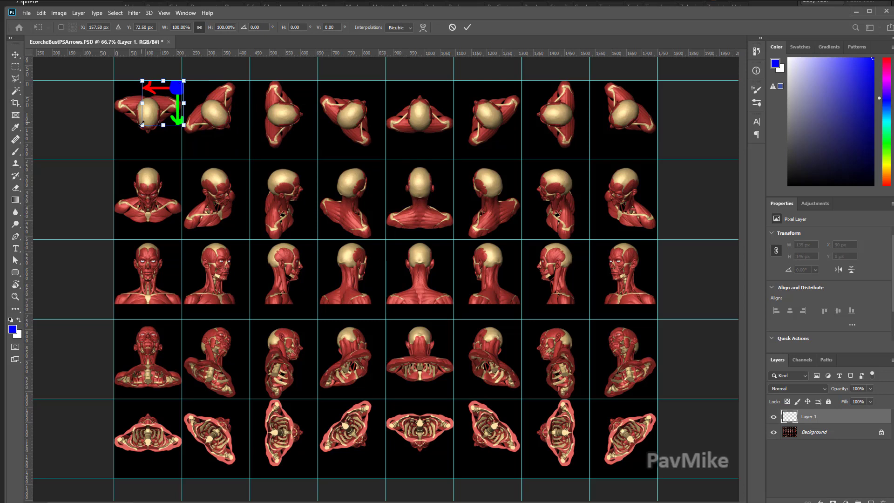
left_click_drag(142, 124, 150, 115)
left_click_drag(180, 88, 173, 95)
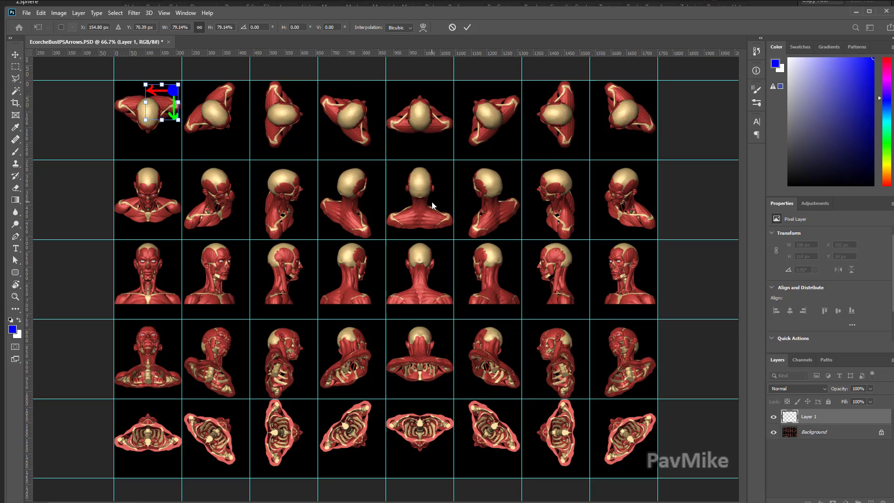
key("Return")
- Duplicate the arrow layer, move the copy into the second cell of the first row, and merge it down into Layer 1
key("ctrl+j")
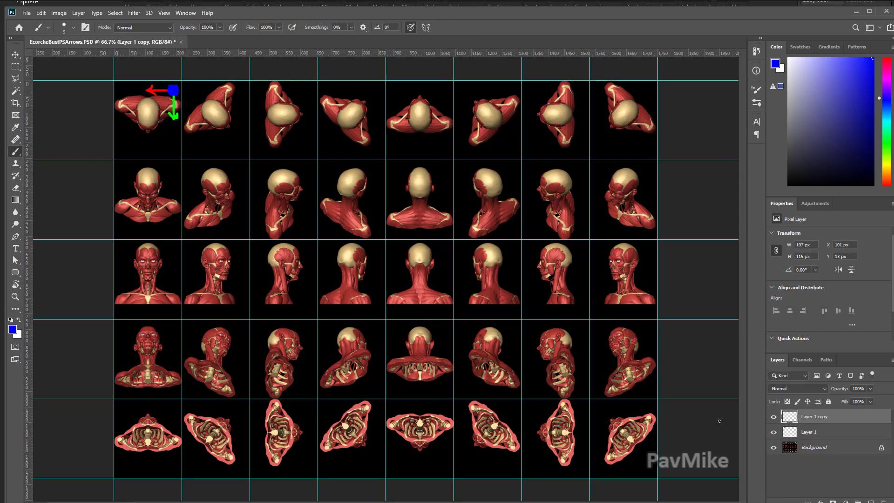
left_click_drag(823, 416, 883, 502)
left_click_drag(845, 417, 870, 501)
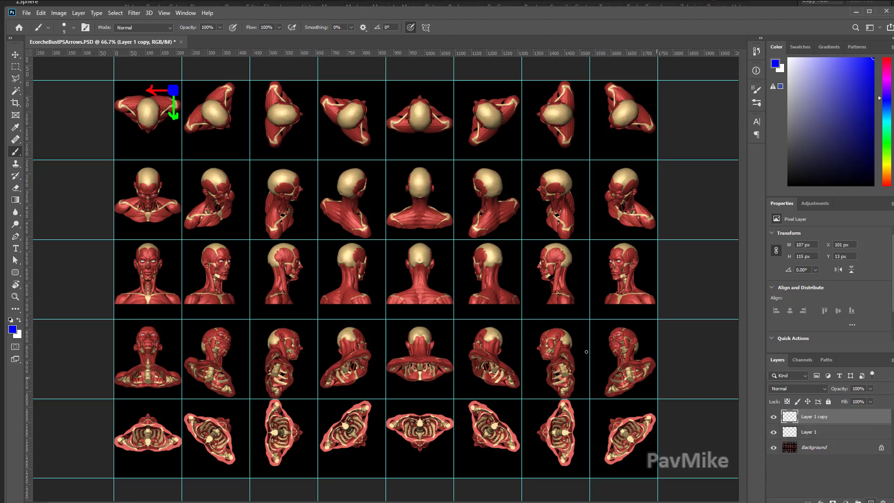
left_click(16, 54)
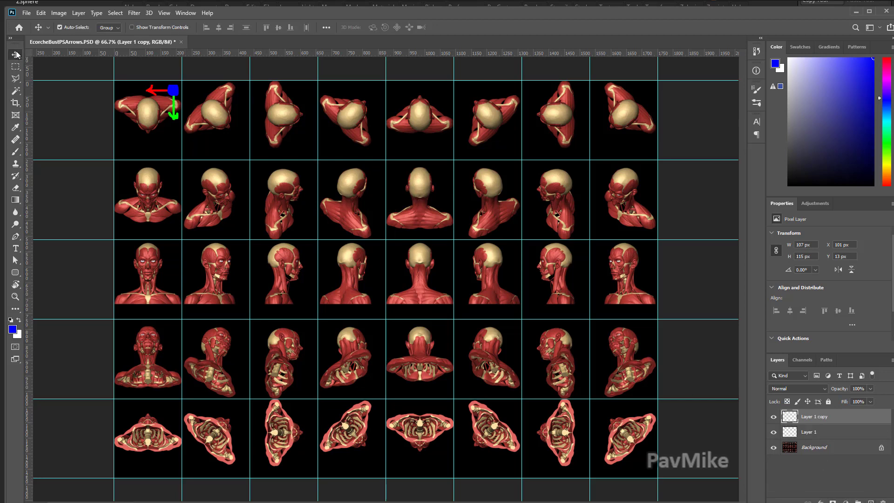
left_click(106, 28)
left_click(103, 37)
key("b")
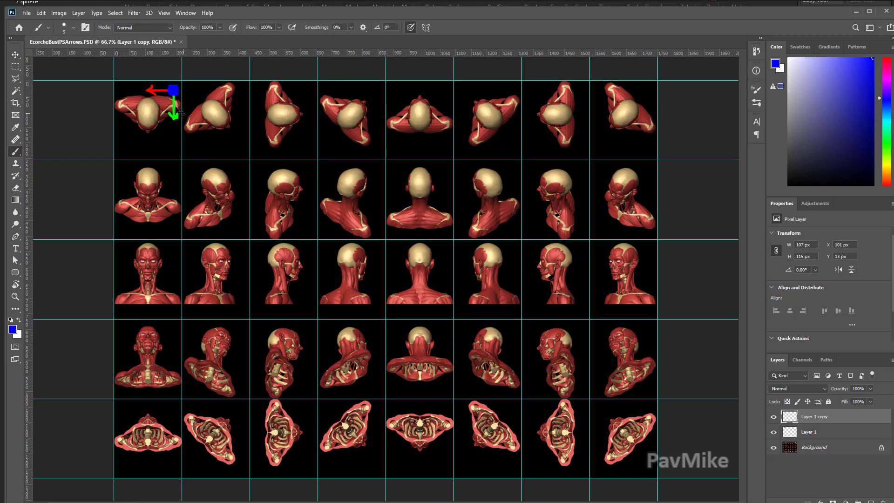
left_click_drag(182, 113, 249, 113)
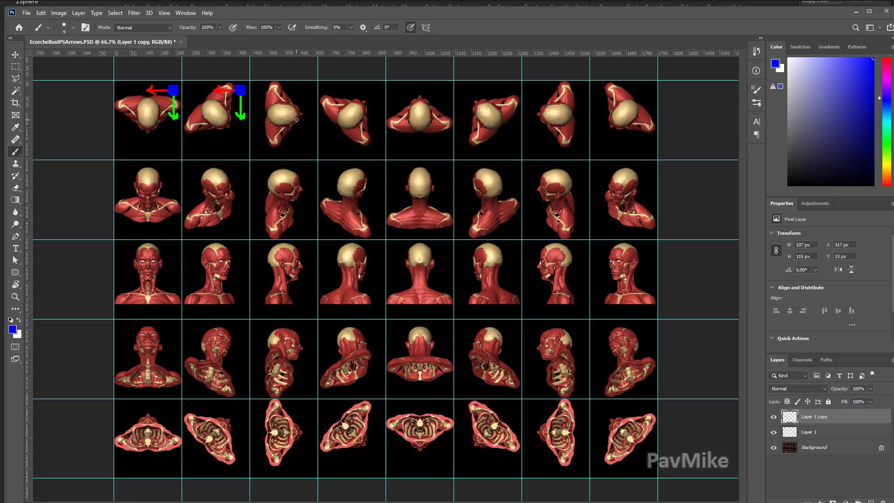
key("ctrl+e")
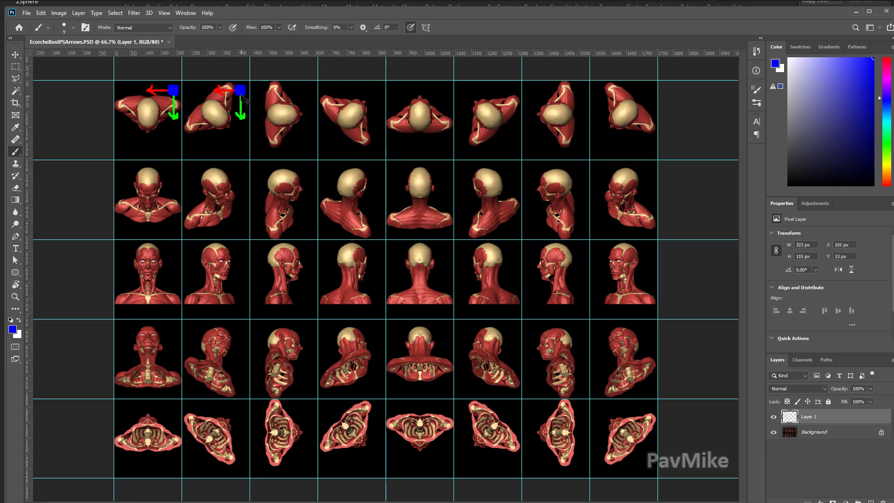
- Copy the arrows into the remaining six cells of the first row and merge the copies into Layer 1
left_click_drag(242, 96, 651, 108)
key("ctrl+e")
key("ctrl+j")
key("ctrl+e")
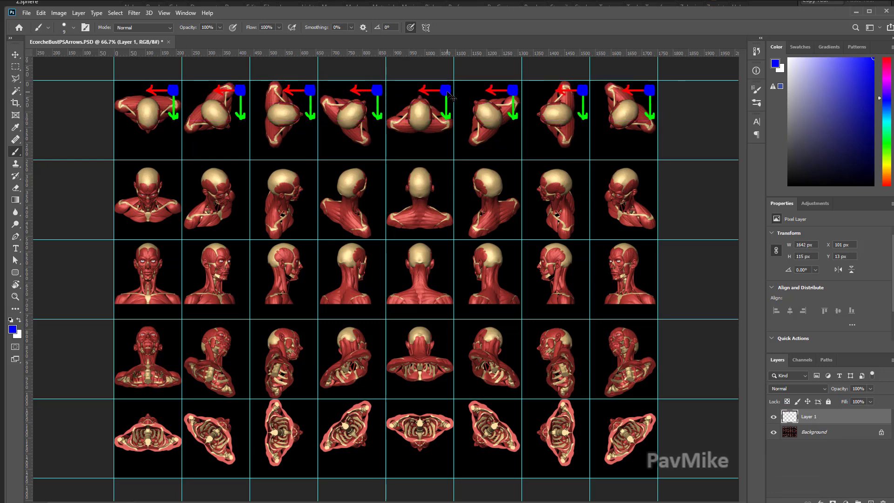
- Duplicate the row of arrows onto each of the four lower rows of busts and merge all layers into the background
key("ctrl+j")
left_click_drag(450, 97, 454, 174)
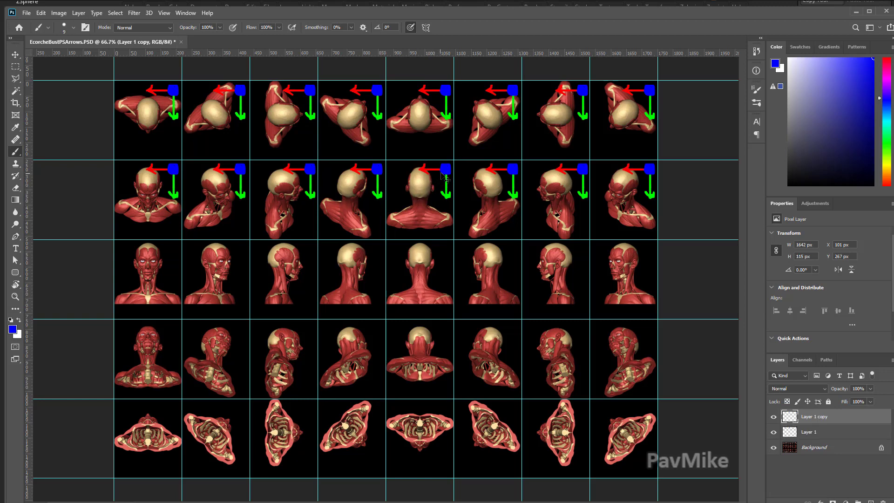
key("ctrl+j")
left_click_drag(444, 175, 500, 395)
key("ctrl+j")
key("ctrl+j")
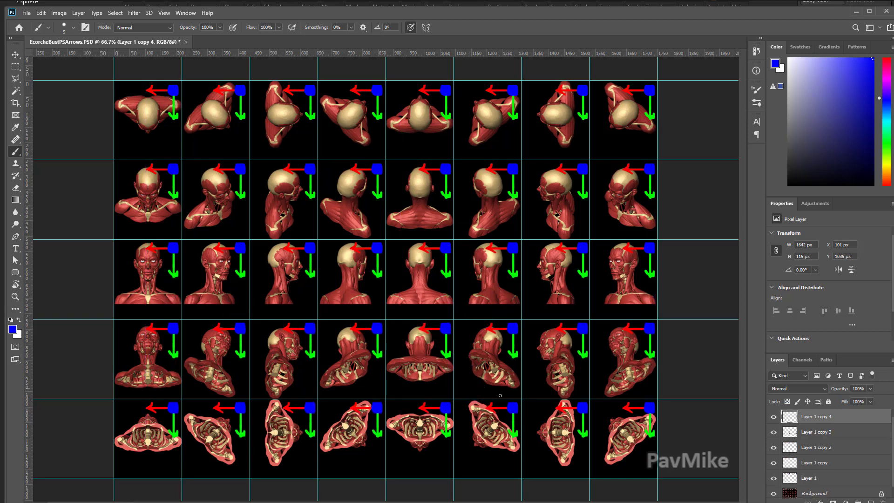
key("ctrl+shift+e")
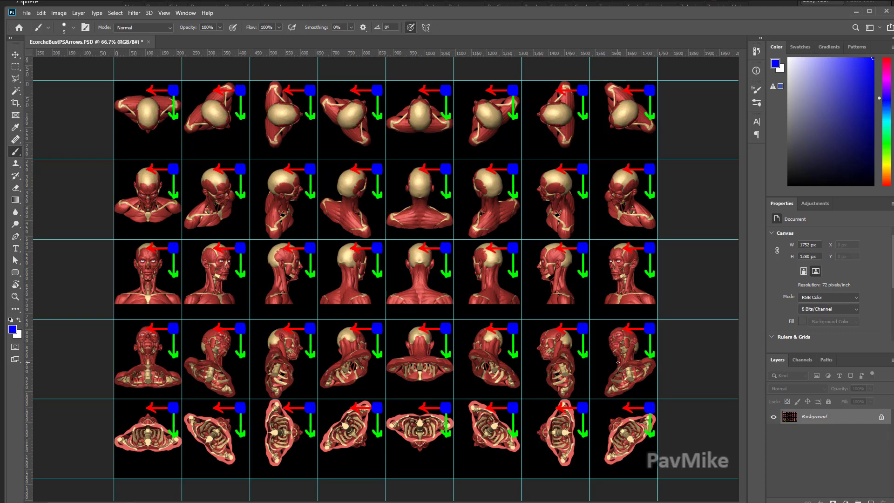
- Clear the guides and save EcorcheBustPSArrows.PSD
left_click(164, 13)
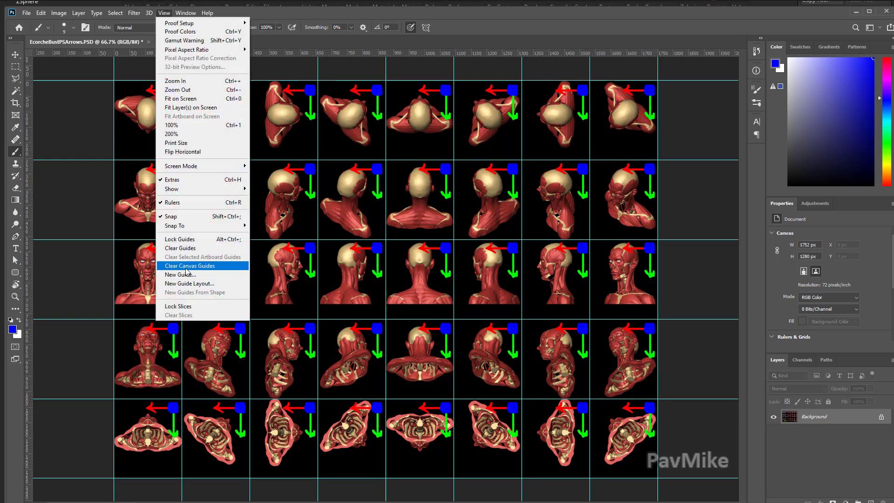
left_click(190, 251)
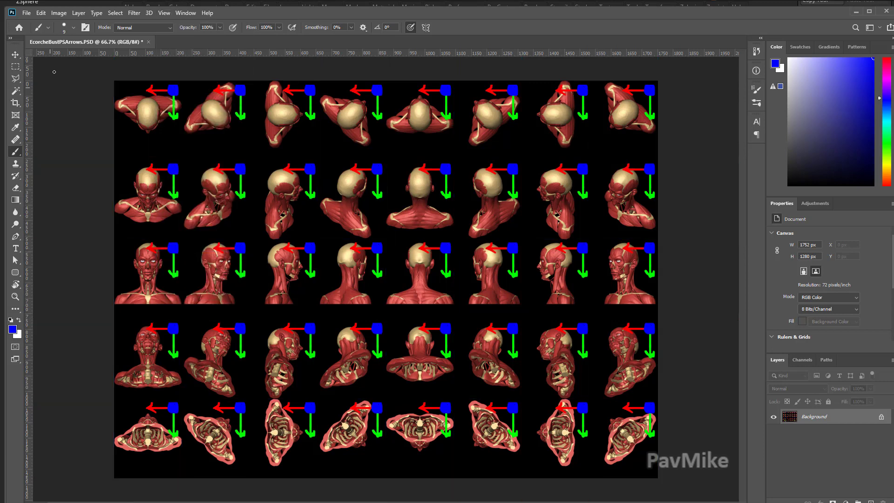
left_click(27, 13)
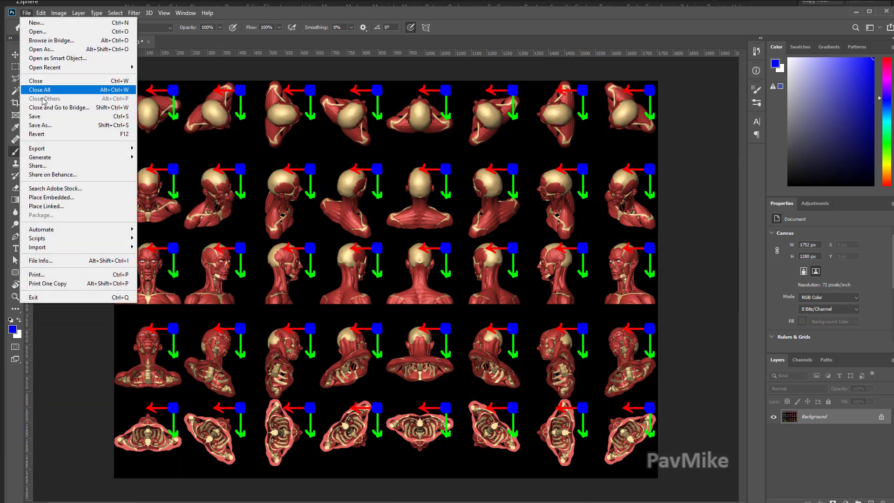
left_click(44, 117)
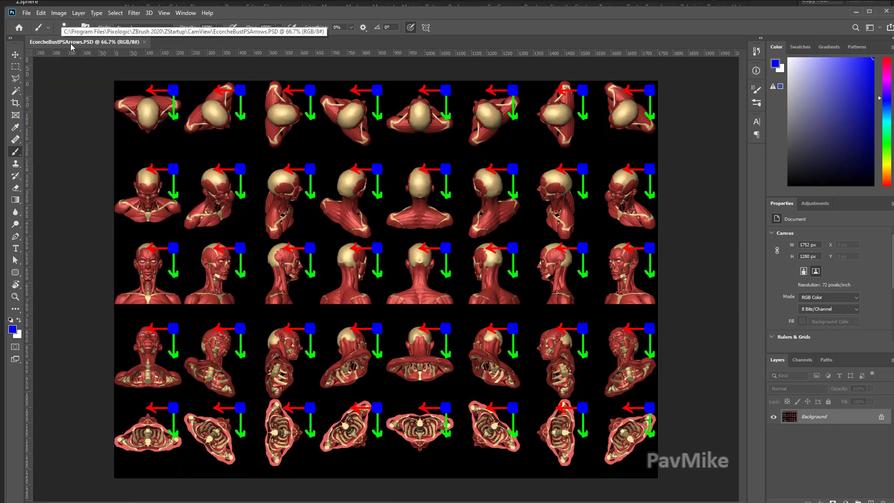
- Switch to ZBrush, frame the bust, and cycle the CamView to EcorcheBustPSArrows.PSD
left_click(72, 4)
left_click_drag(298, 235, 572, 224)
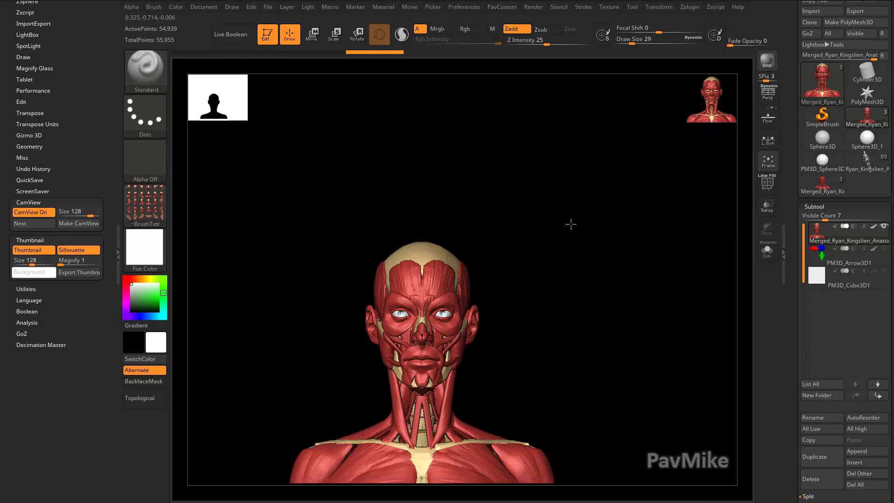
key("f")
left_click(29, 224)
left_click(29, 223)
left_click(30, 223)
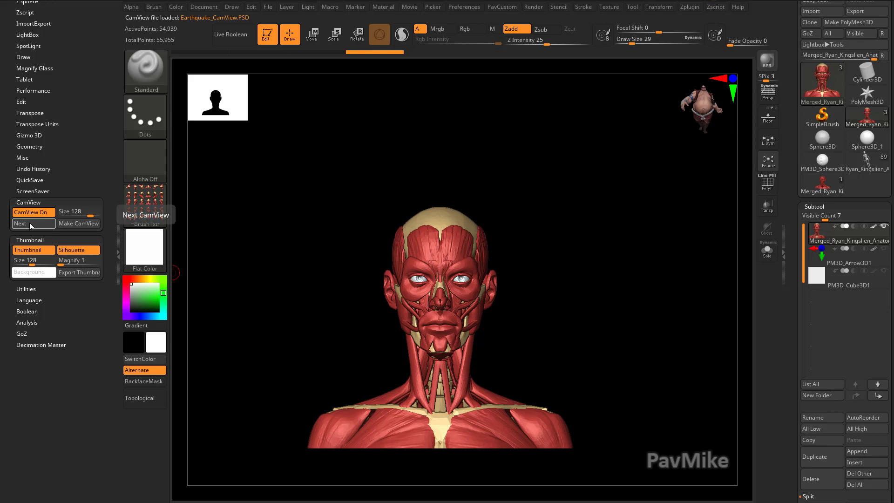
left_click(29, 223)
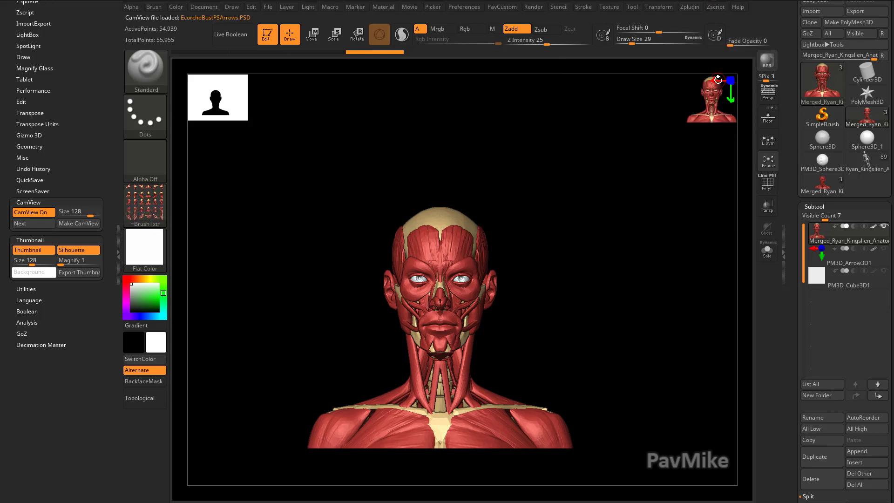
- Test the new CamView by snapping the bust to top and side views with its axis arrows and rotating it
left_click(732, 78)
left_click(733, 98)
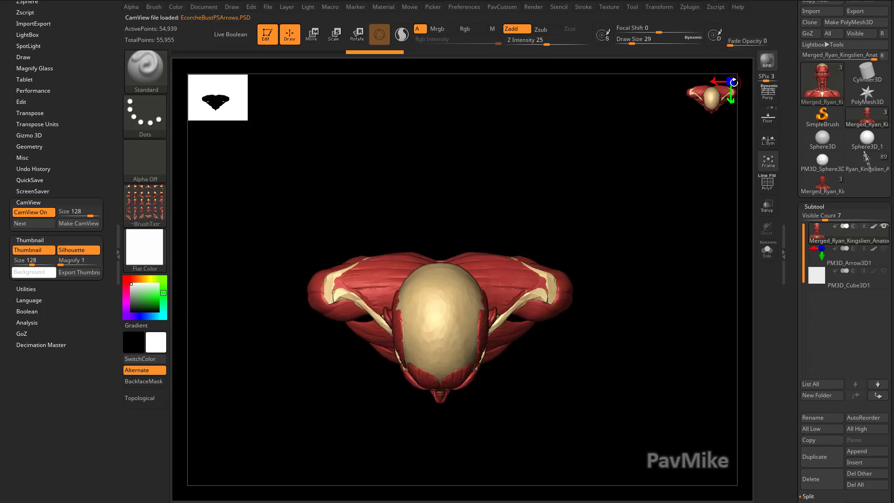
left_click(722, 81)
left_click(720, 81)
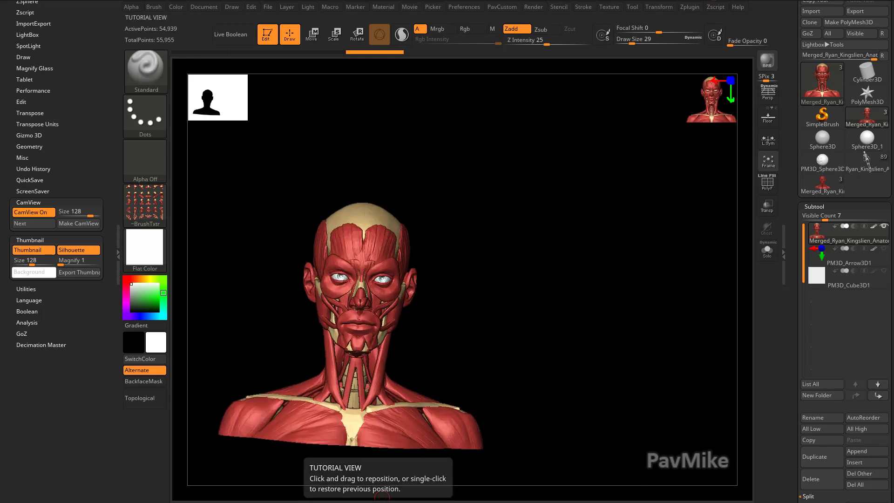
left_click_drag(717, 108, 583, 84)
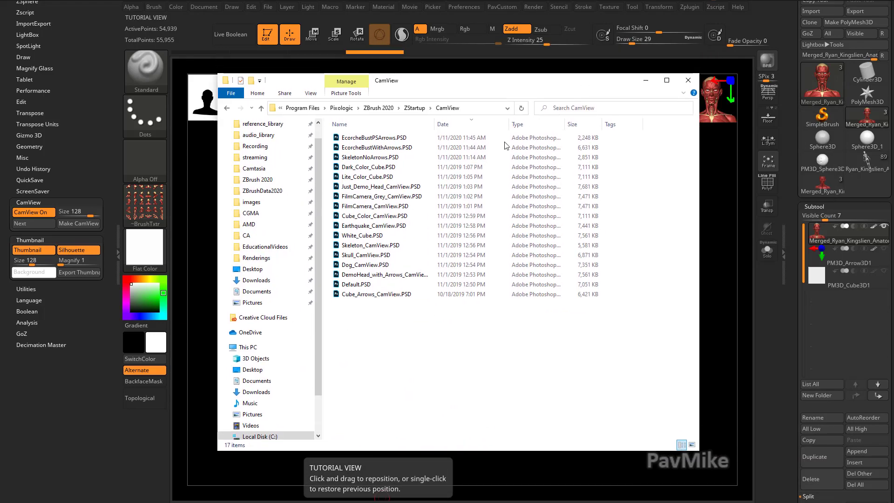
- Look over the PSD files in the ZStartup CamView folder, including EcorcheBustWithArrows.PSD, and return to the bust
key("ctrl+a")
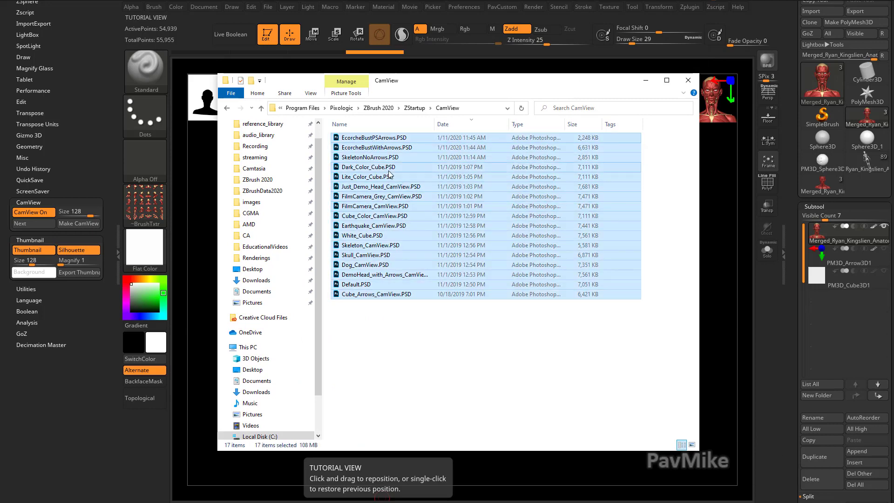
left_click(389, 171)
left_click(383, 148)
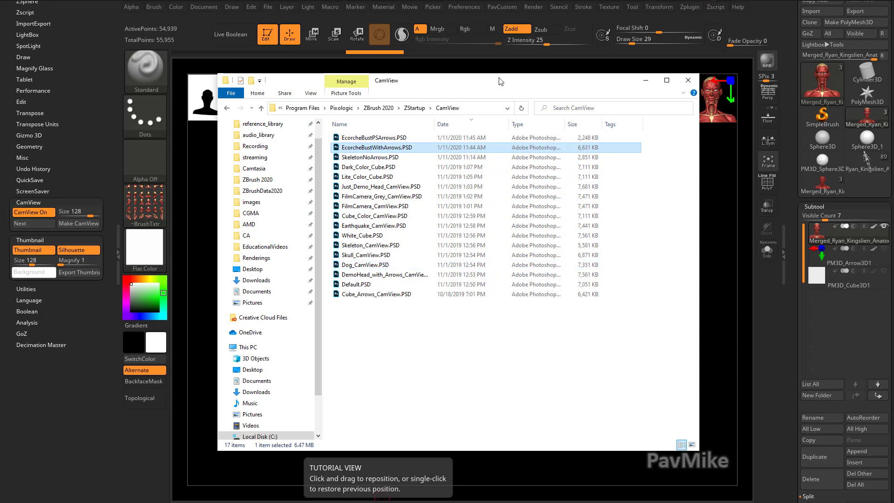
left_click(646, 80)
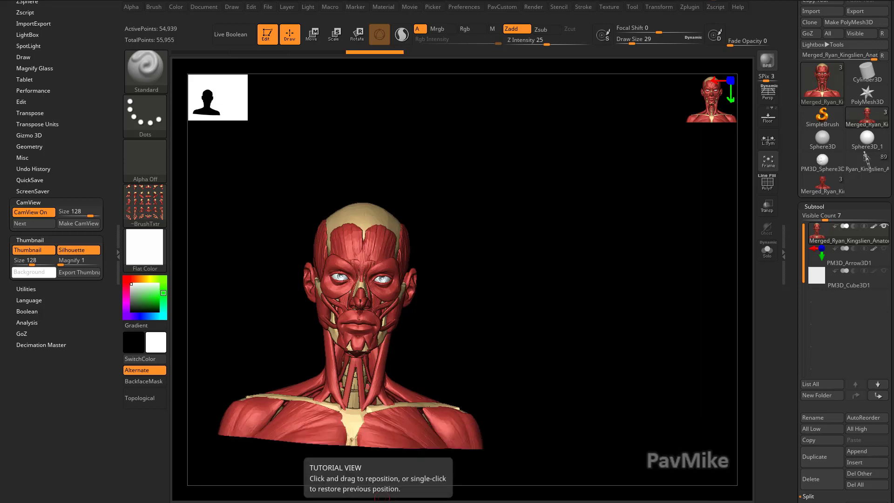